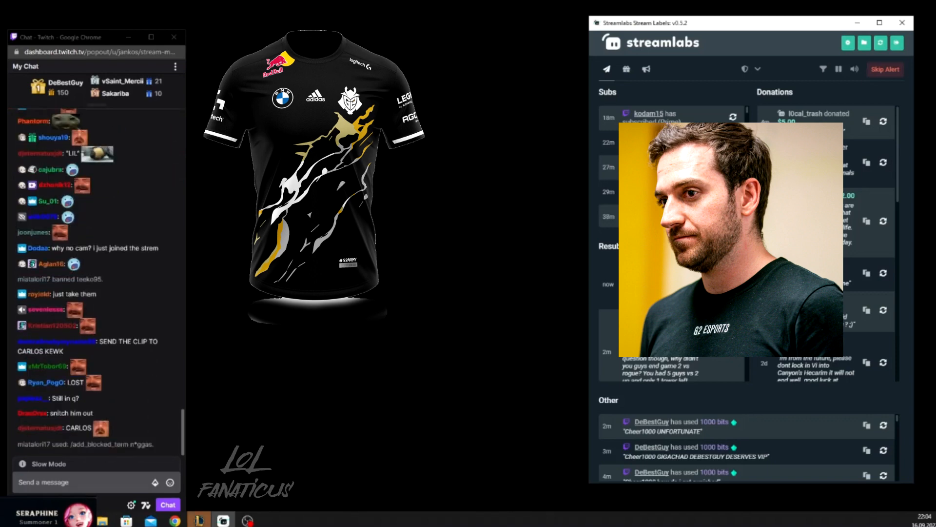
scroll(80, 422, up, 3)
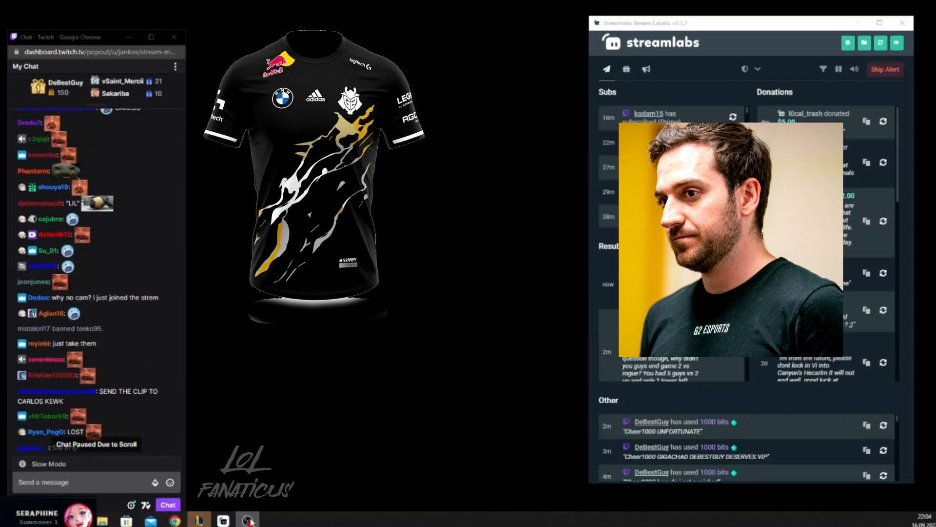
Select the ban notice message text in the paused Twitch chat popout.
drag(102, 328, 33, 336)
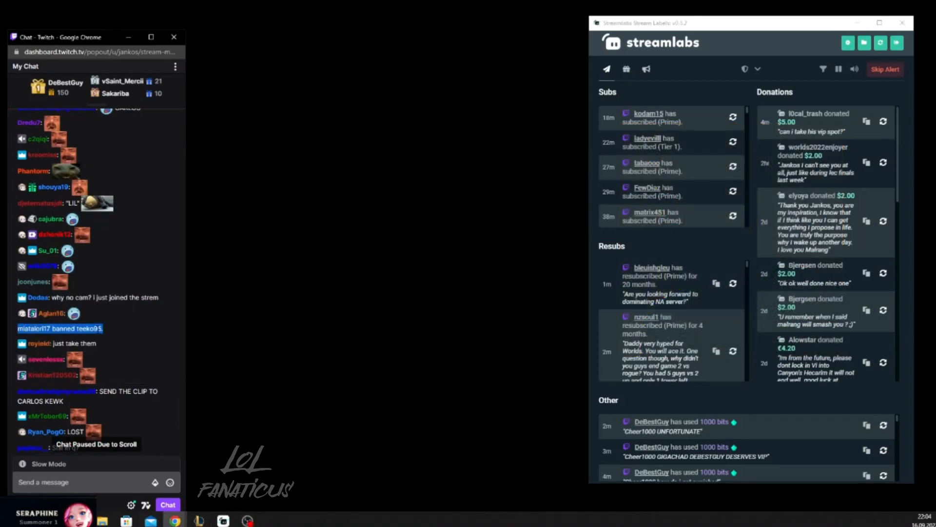